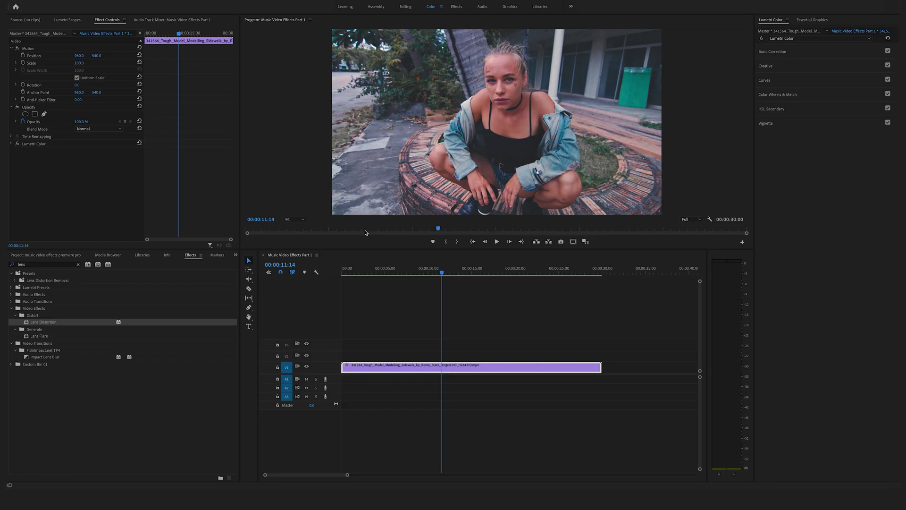
Move the playhead to 00:00:11:16 and apply Lens Distortion to the V1 clip.
left_click(440, 274)
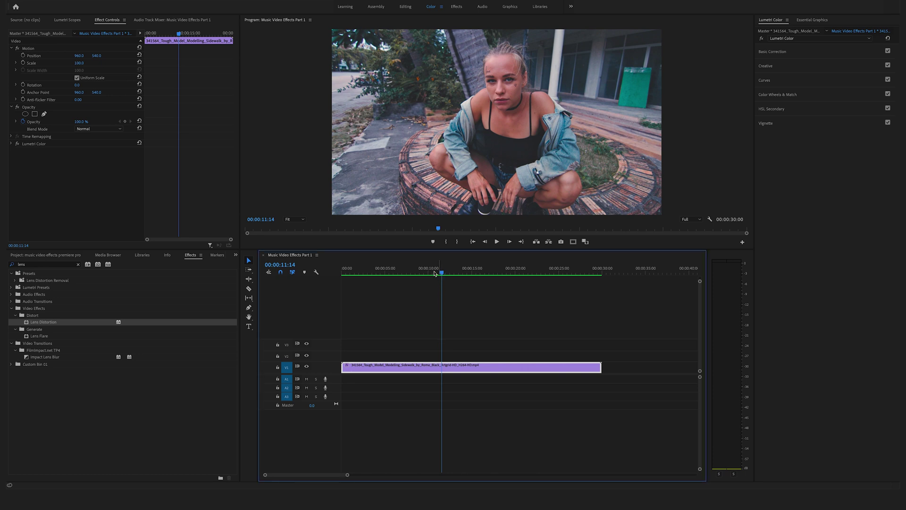
mouse_move(438, 274)
left_mouse_down()
mouse_move(431, 274)
mouse_move(442, 273)
left_mouse_up()
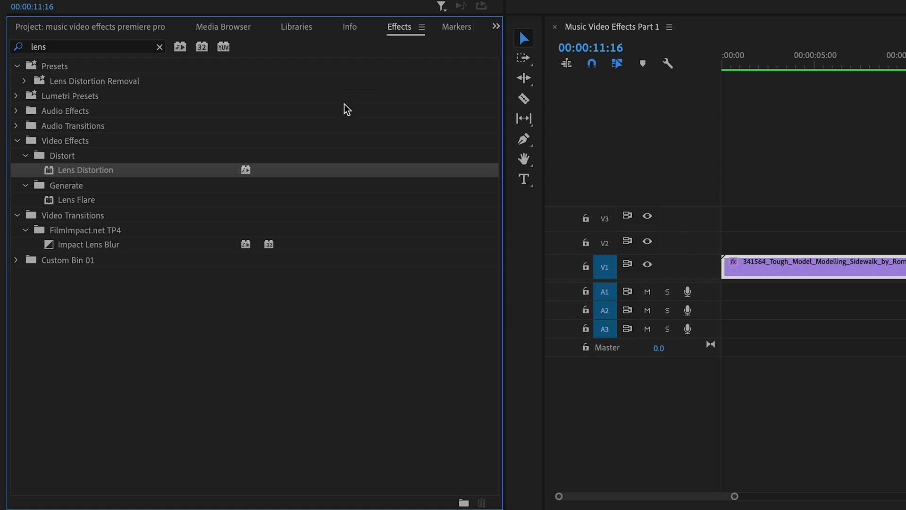
left_click(70, 50)
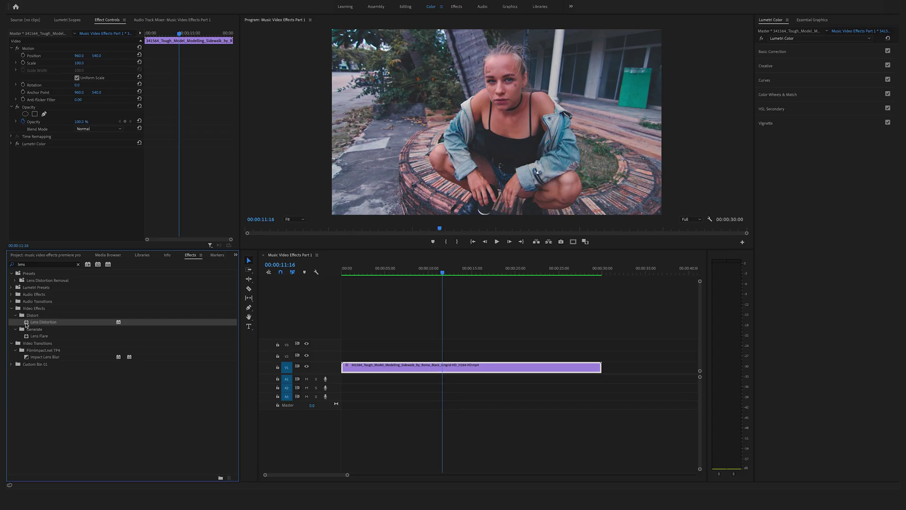
left_click_drag(26, 324, 459, 371)
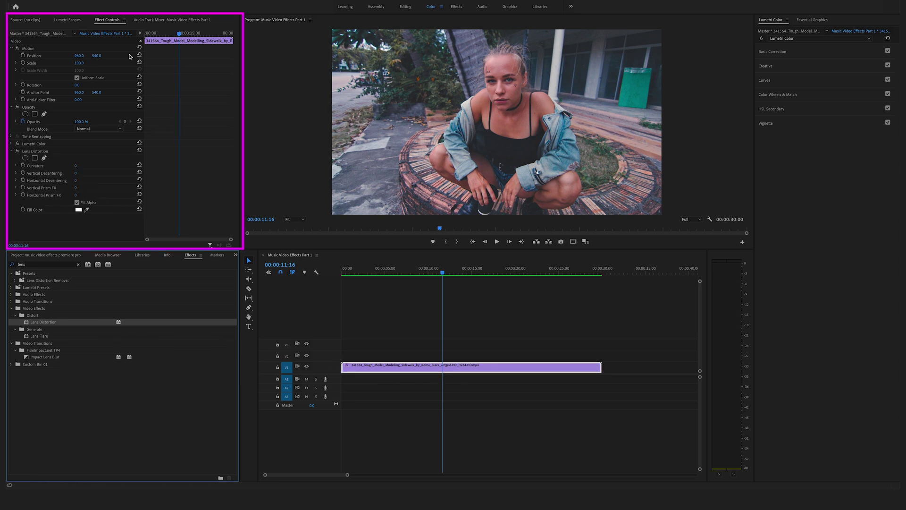
Scrub the Lens Distortion Curvature down to -60 for a strong fisheye warp.
left_click(113, 22)
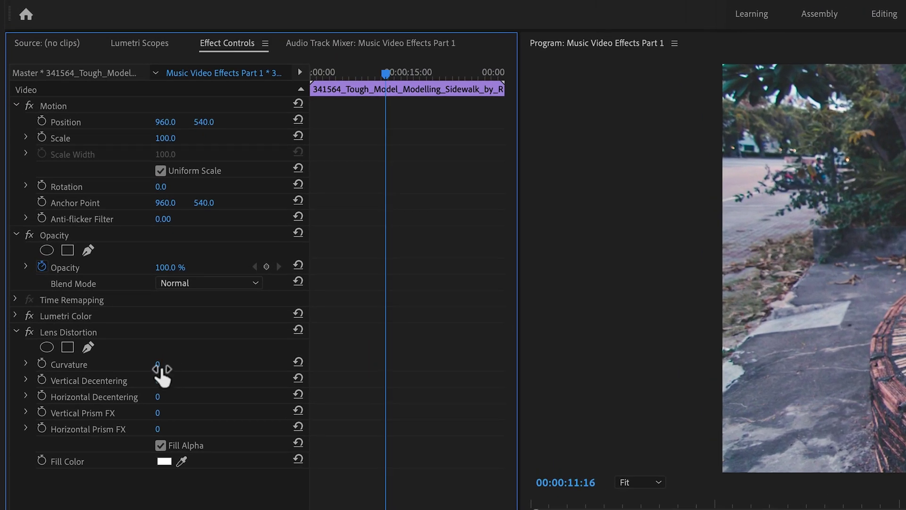
left_click_drag(161, 366, 118, 367)
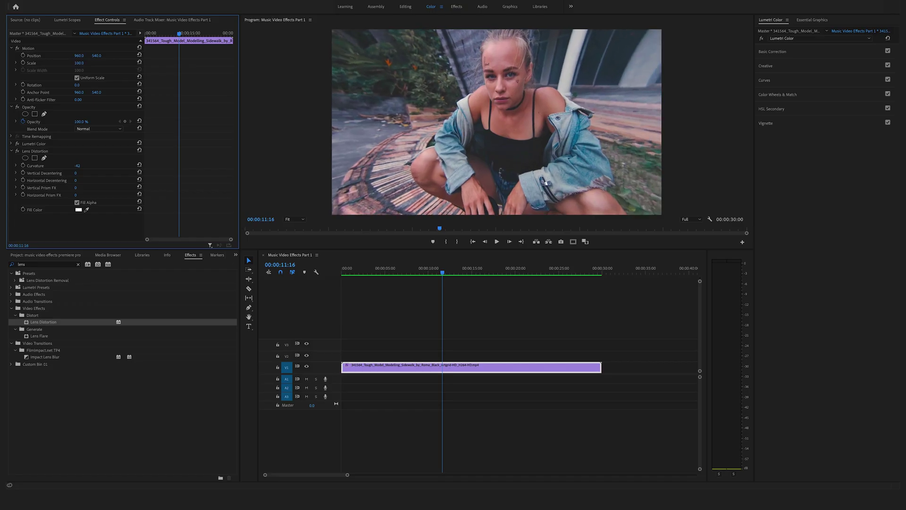
left_click_drag(78, 165, 68, 166)
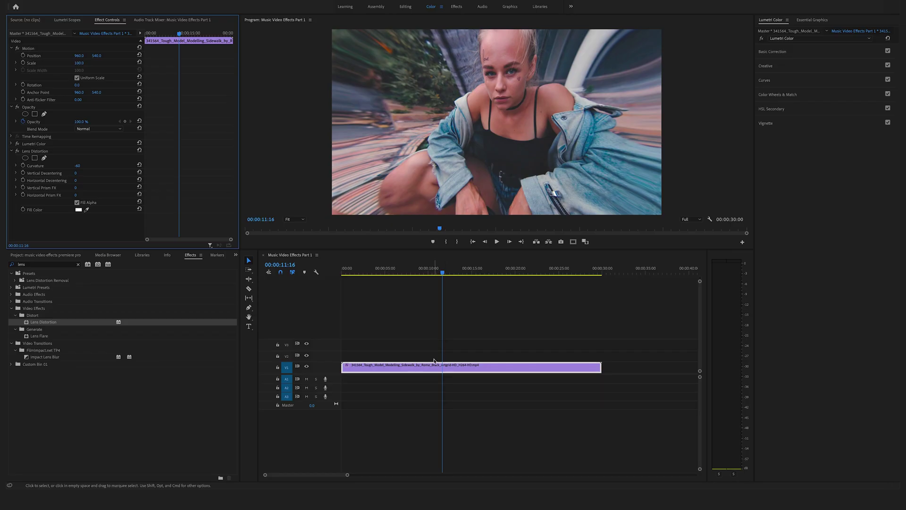
left_click(436, 367)
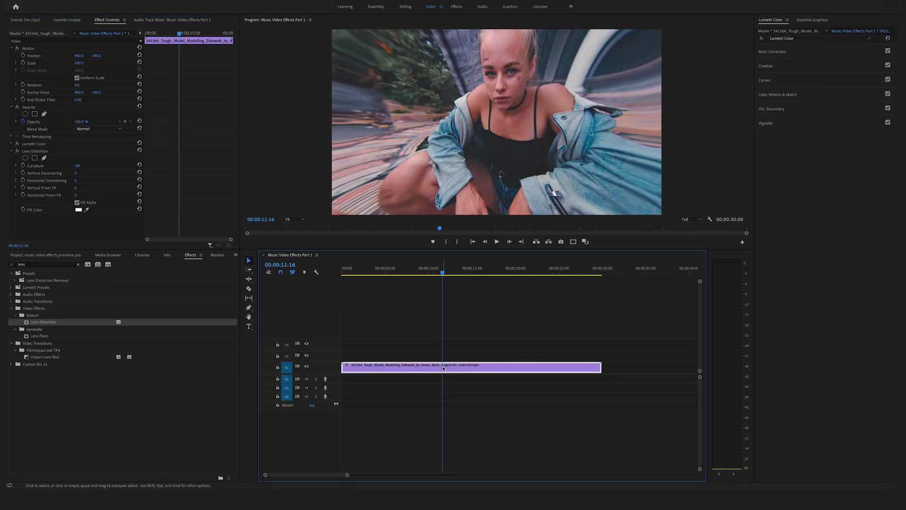
Alt-drag the distorted V1 clip onto V2 to duplicate it, and select the copy.
key("alt")
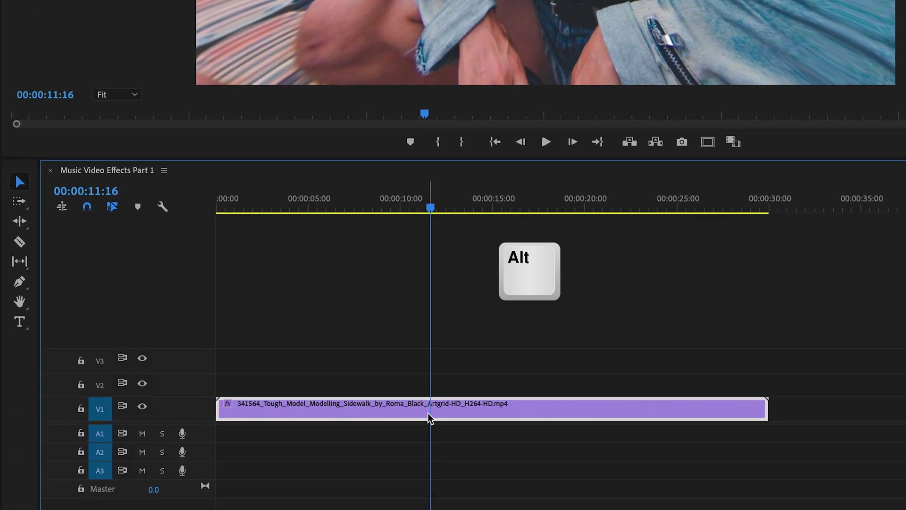
left_click_drag(428, 412, 430, 392)
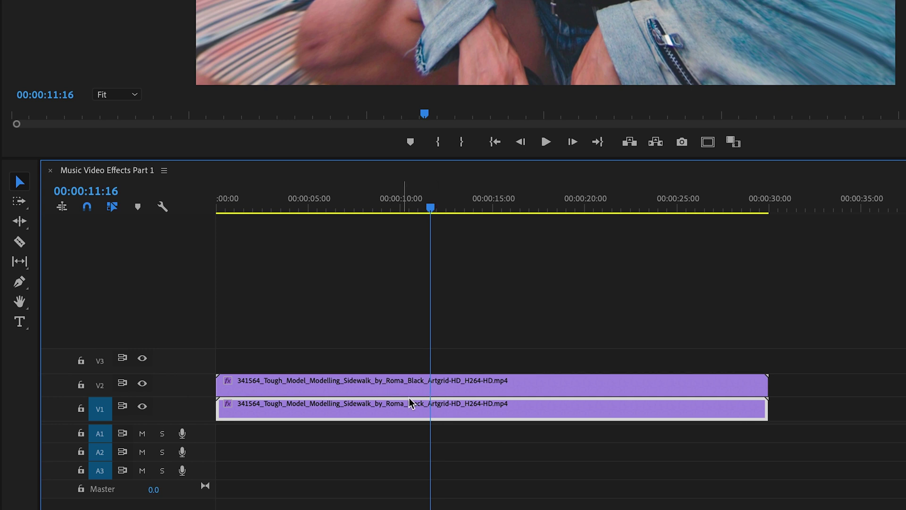
left_click(442, 385)
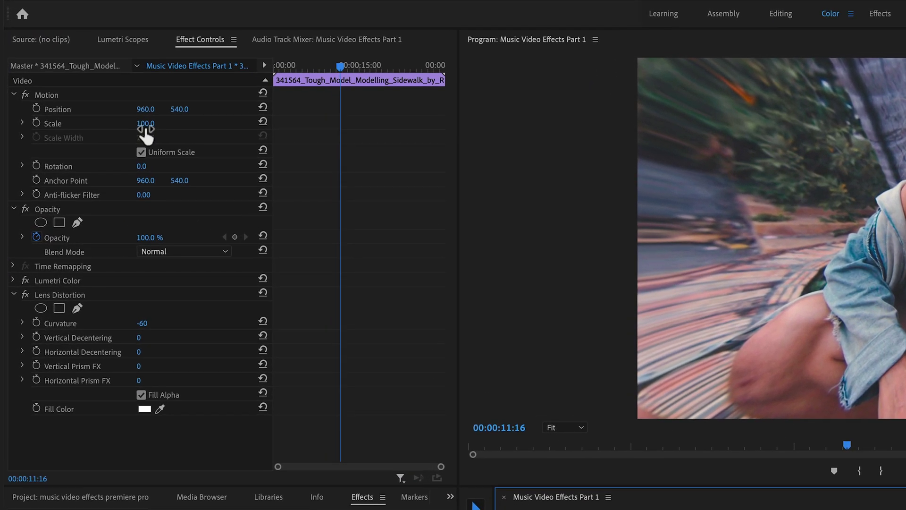
Set the V2 duplicate's Scale to 107 and its Opacity to 50%.
left_click(145, 127)
left_click_drag(146, 123, 154, 123)
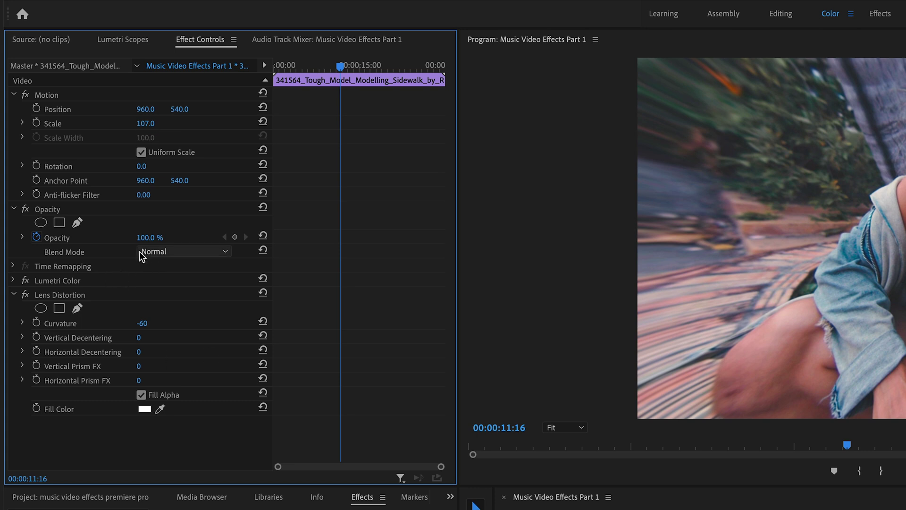
left_click(149, 238)
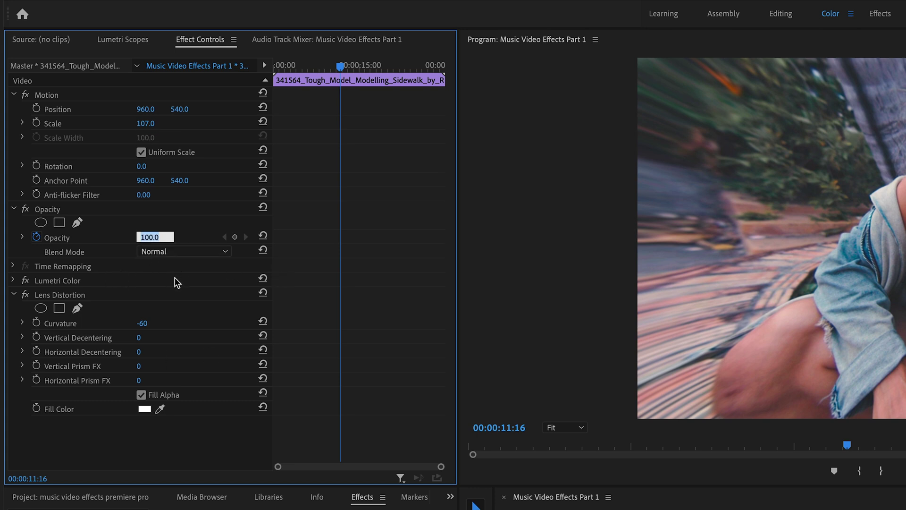
type("50")
key("Return")
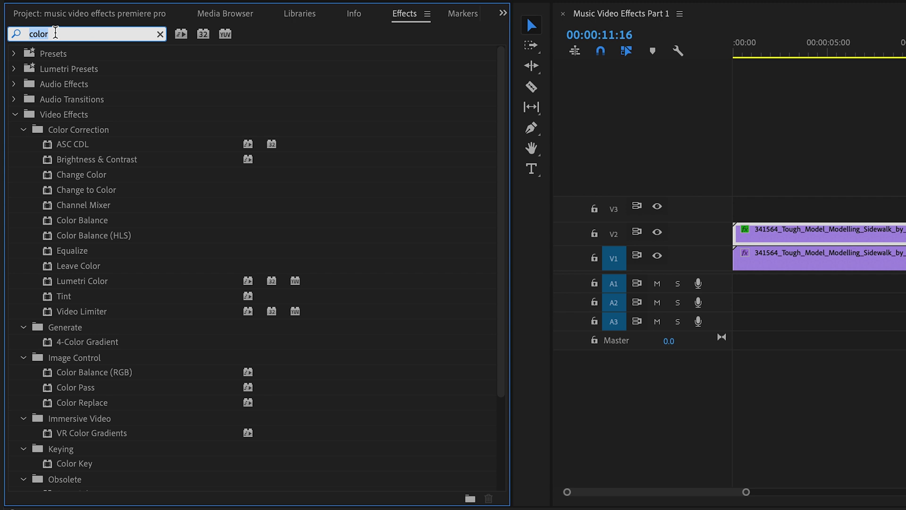
Search the effects for 'change' and apply Change to Color to the V2 duplicate.
key("BackSpace")
key("BackSpace")
key("BackSpace")
key("BackSpace")
key("BackSpace")
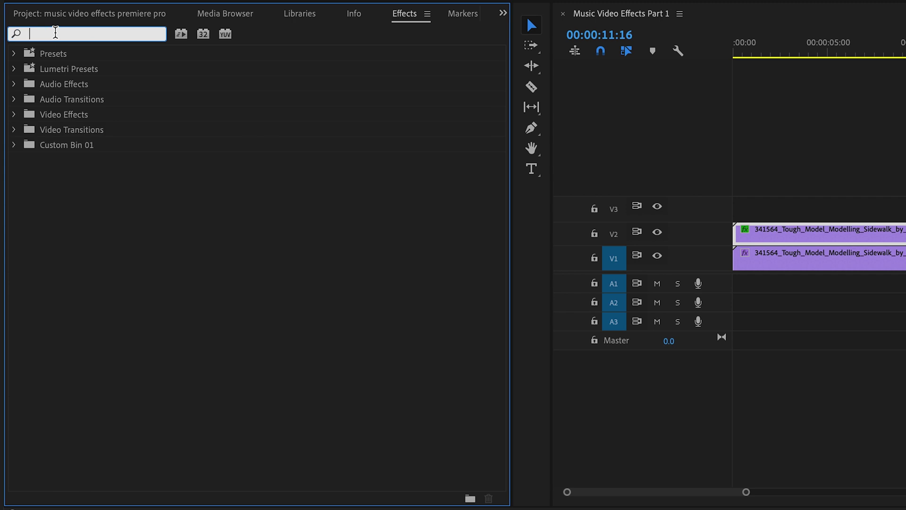
type("change")
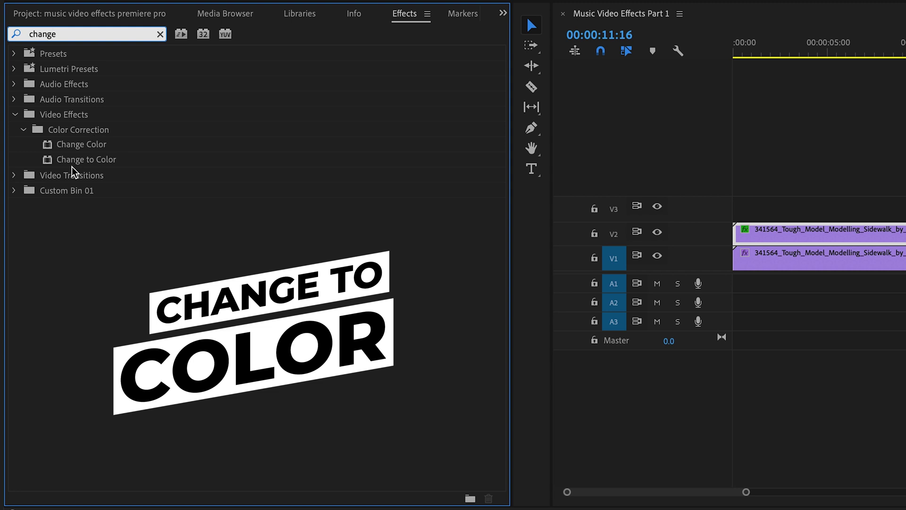
left_click(50, 162)
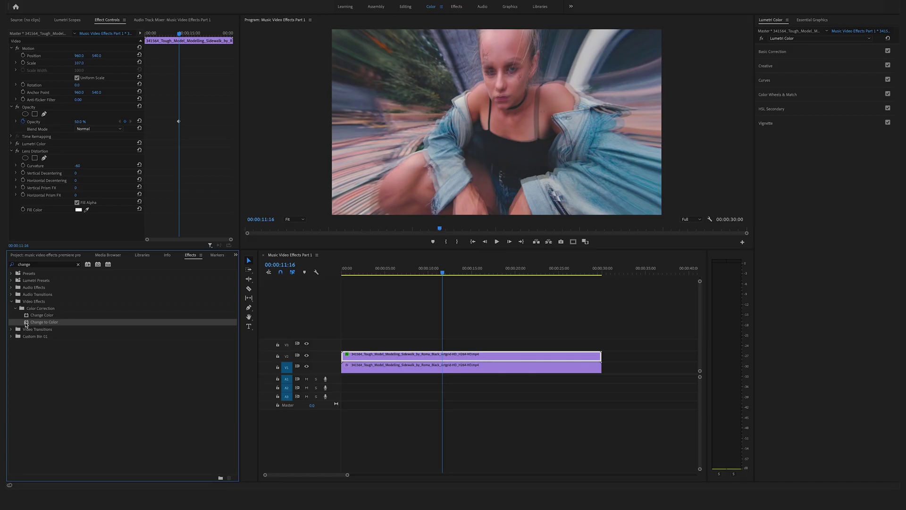
left_click_drag(26, 324, 445, 361)
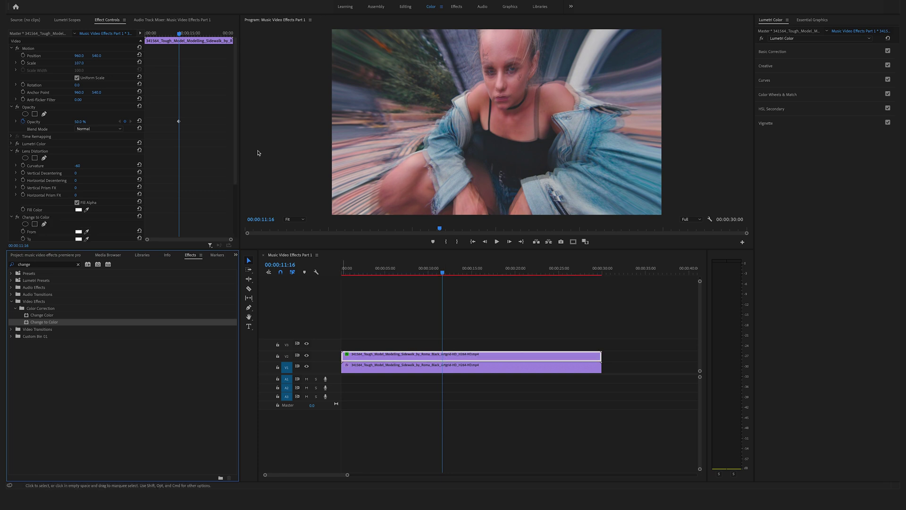
scroll(94, 188, "down", 4)
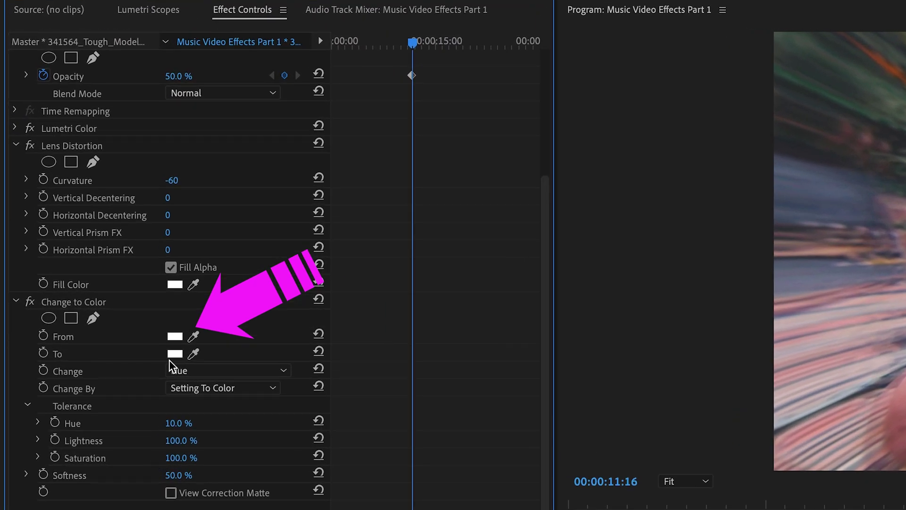
Set Change to Color's From colour to purple and its To colour to a brighter purple.
left_click(174, 336)
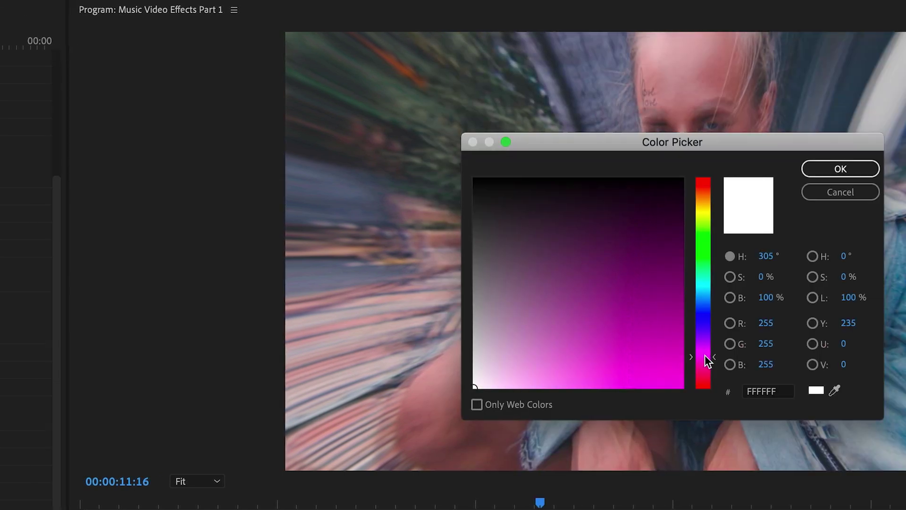
left_click_drag(453, 278, 466, 300)
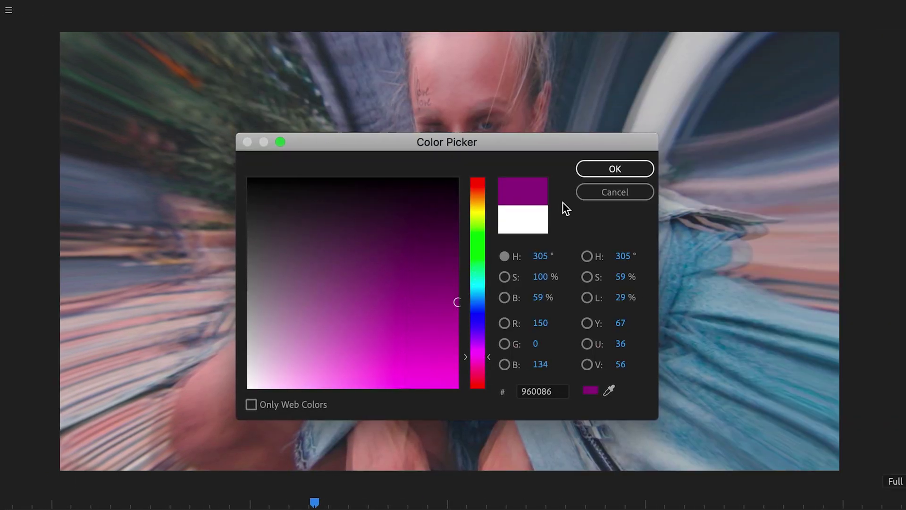
left_click(615, 168)
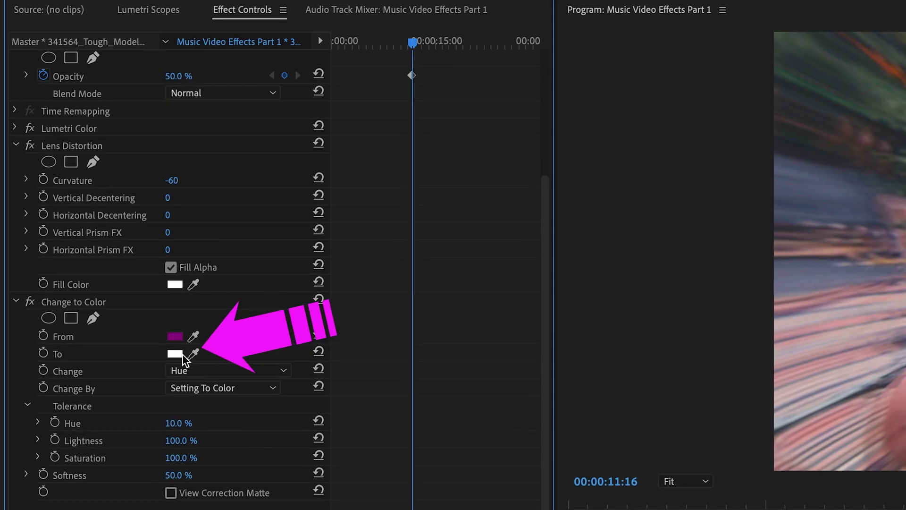
left_click(182, 356)
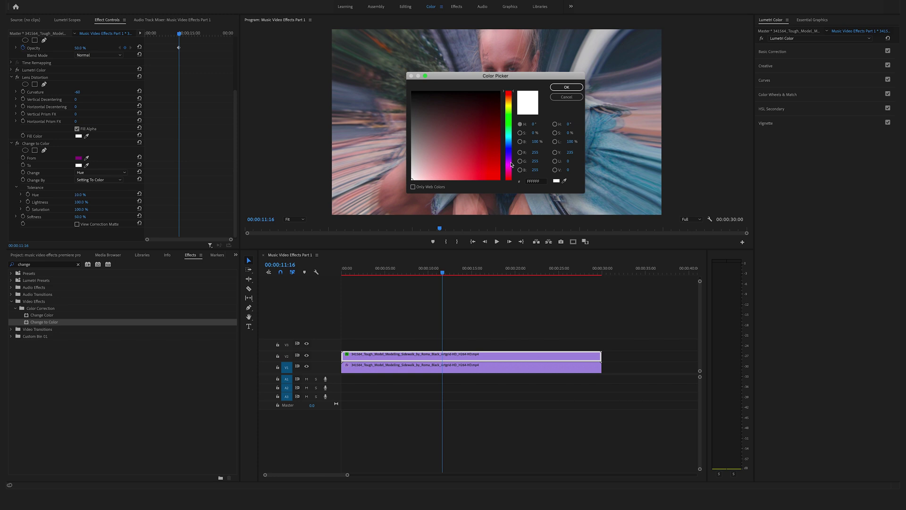
left_click(511, 164)
mouse_move(500, 154)
left_mouse_down()
mouse_move(503, 173)
mouse_move(505, 163)
left_mouse_up()
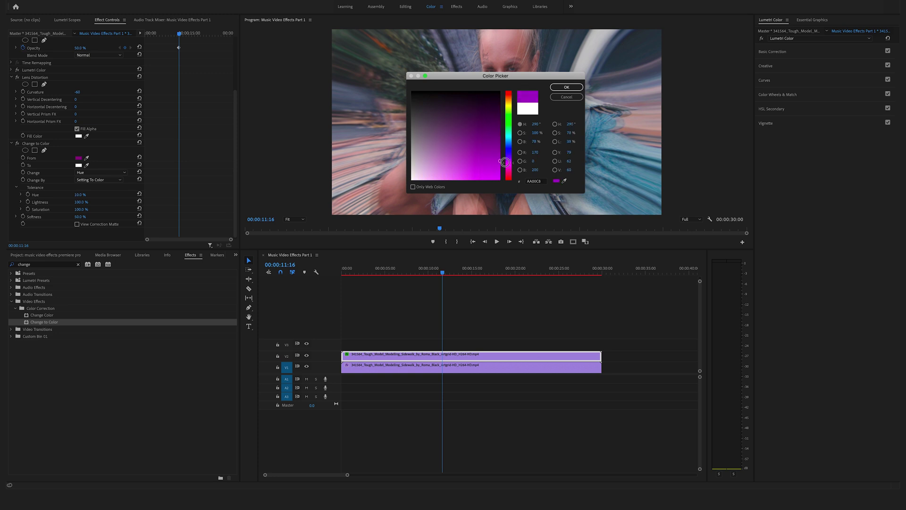
left_click(566, 87)
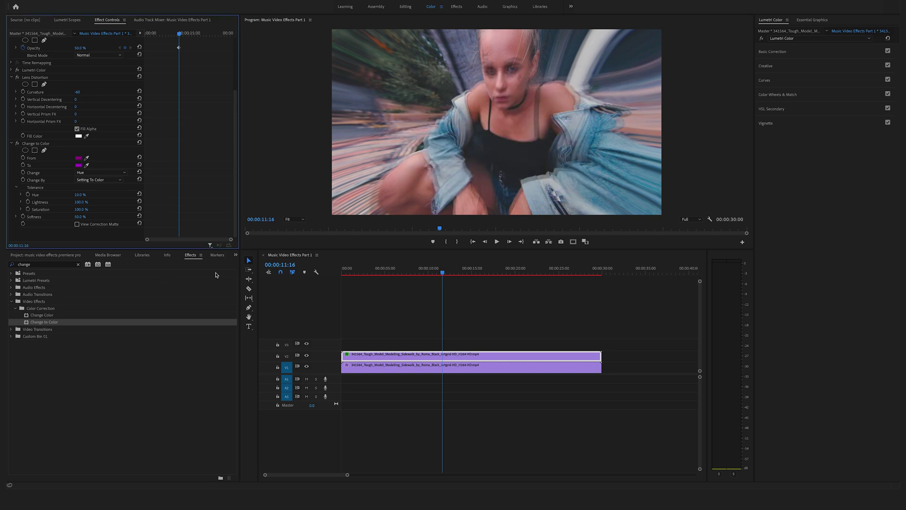
Make Change to Color alter Hue, Lightness & Saturation with a 50% hue tolerance.
left_click(113, 172)
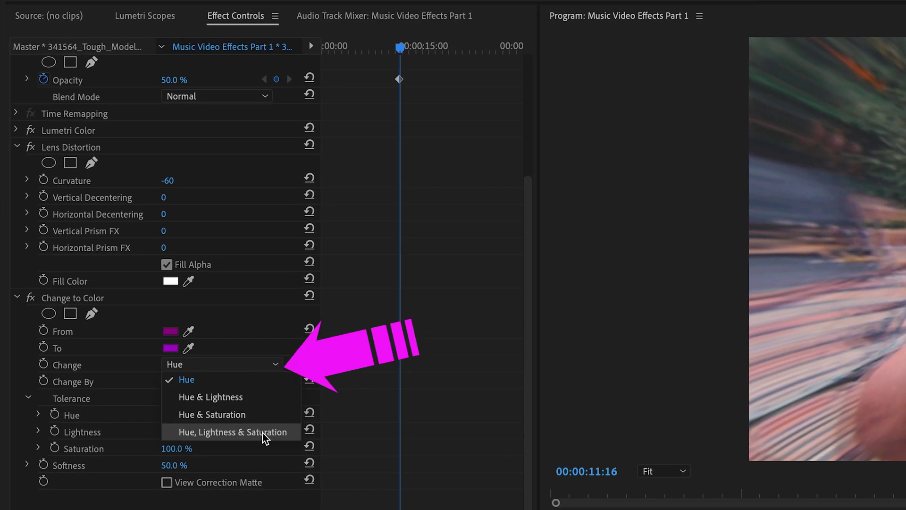
left_click(264, 432)
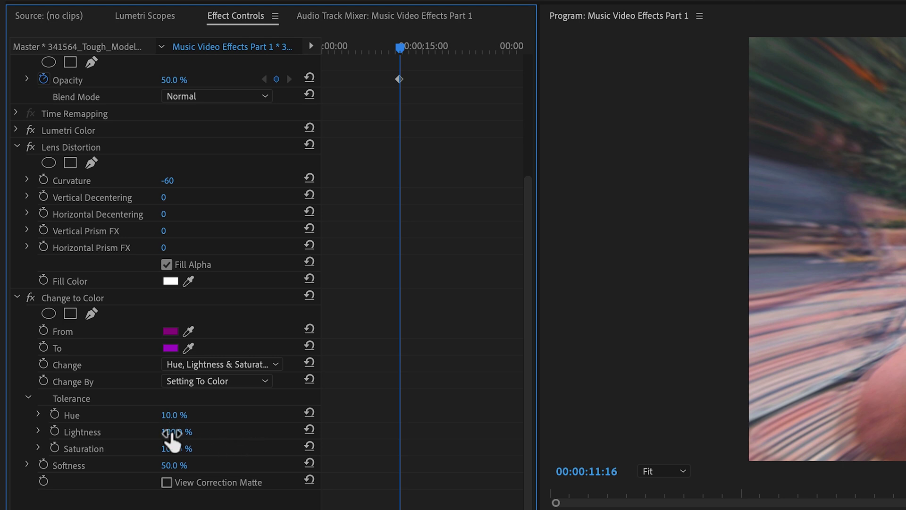
left_click(174, 415)
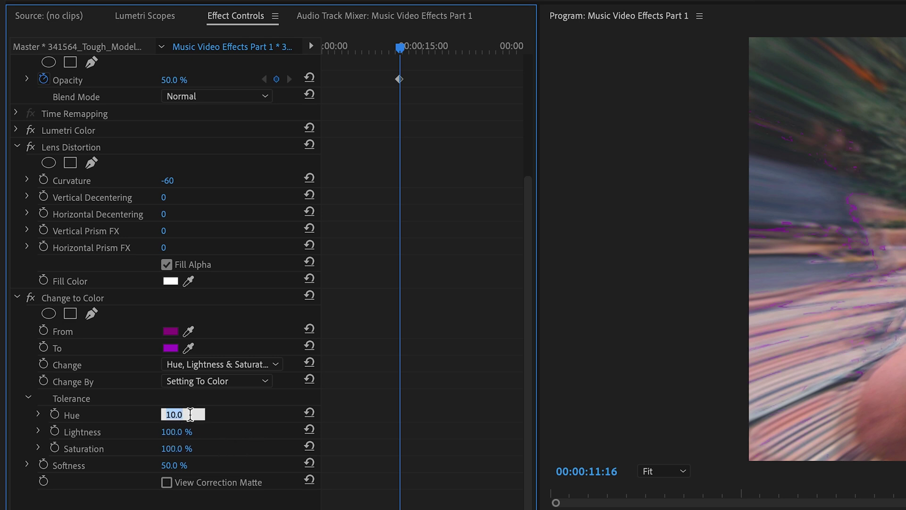
type("50")
key("Return")
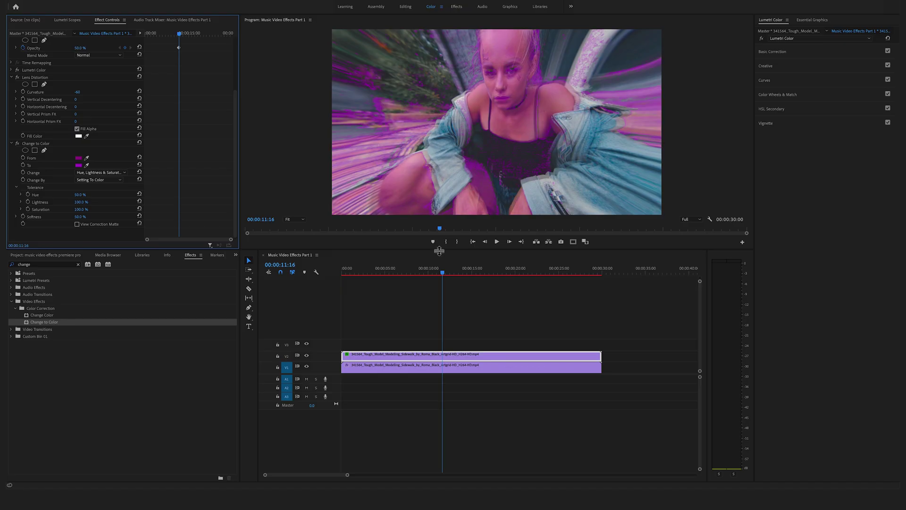
left_click(421, 369)
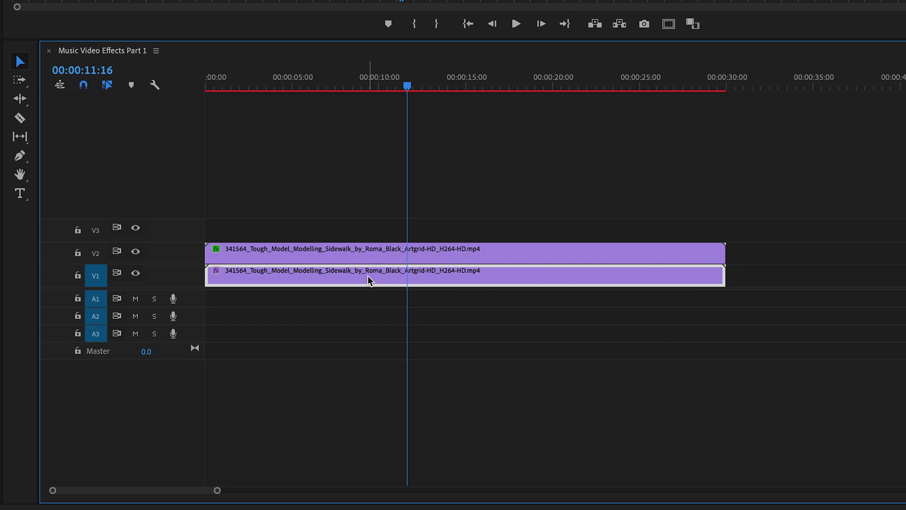
Duplicate the V1 clip onto V3 and delete Lens Distortion from the copy.
left_click_drag(367, 276, 360, 227)
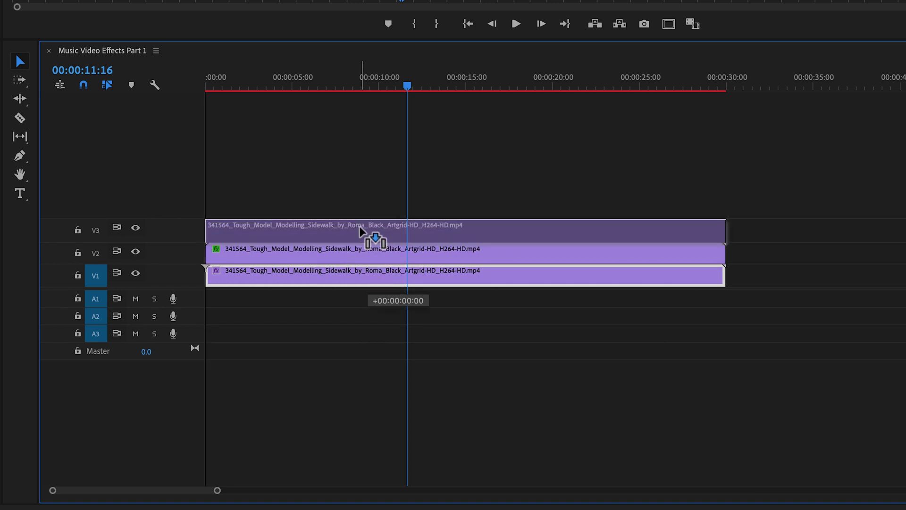
left_click_drag(360, 227, 360, 229)
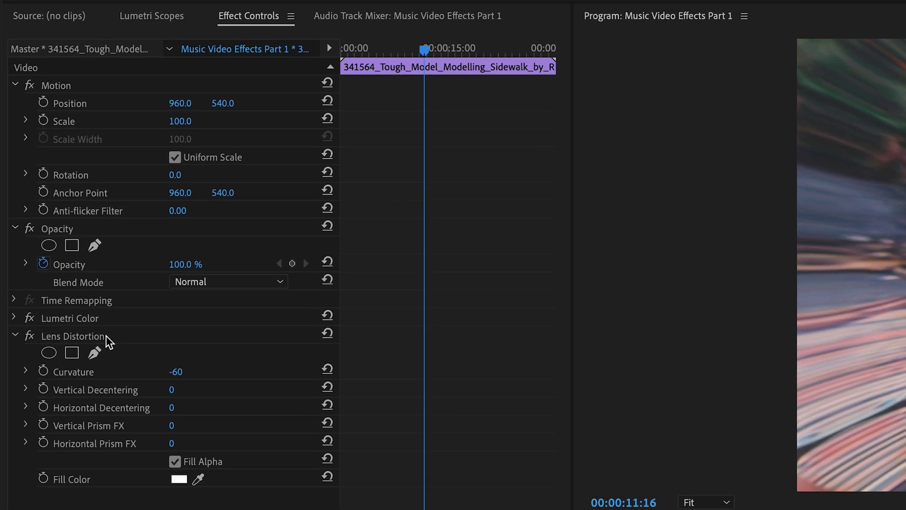
left_click(107, 337)
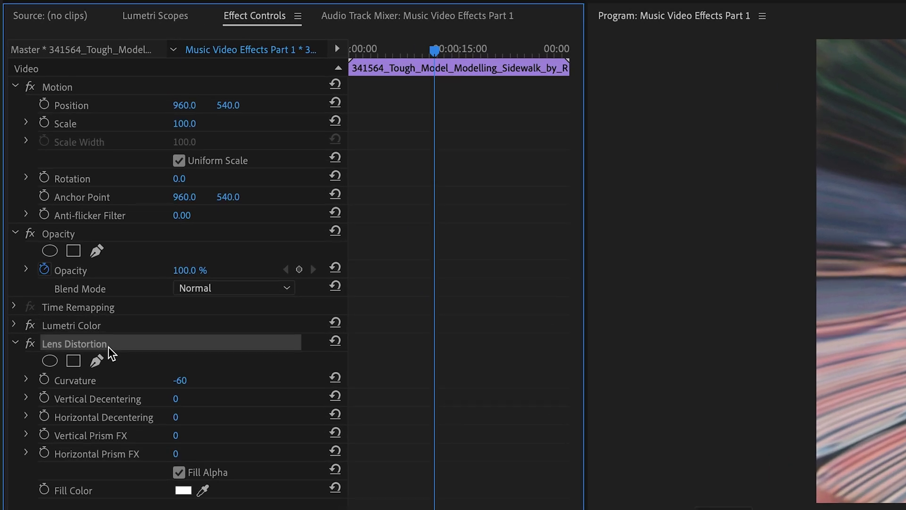
key("Delete")
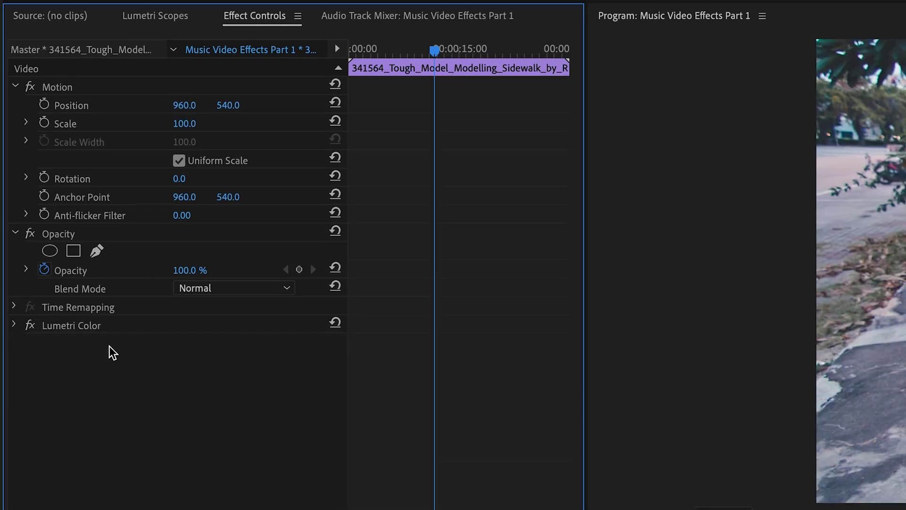
Add an ellipse opacity mask to the V3 clip and shape it around the woman.
left_click(50, 251)
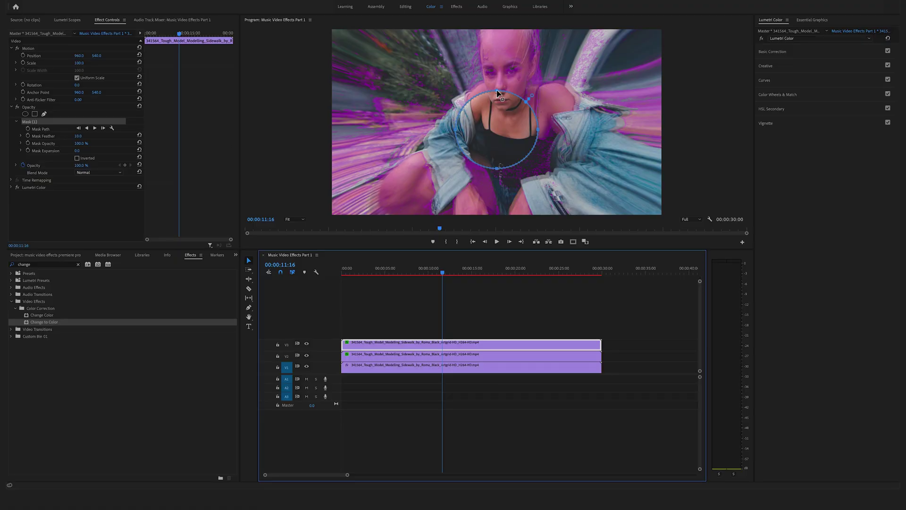
left_click_drag(498, 93, 497, 43)
left_click_drag(497, 168, 496, 213)
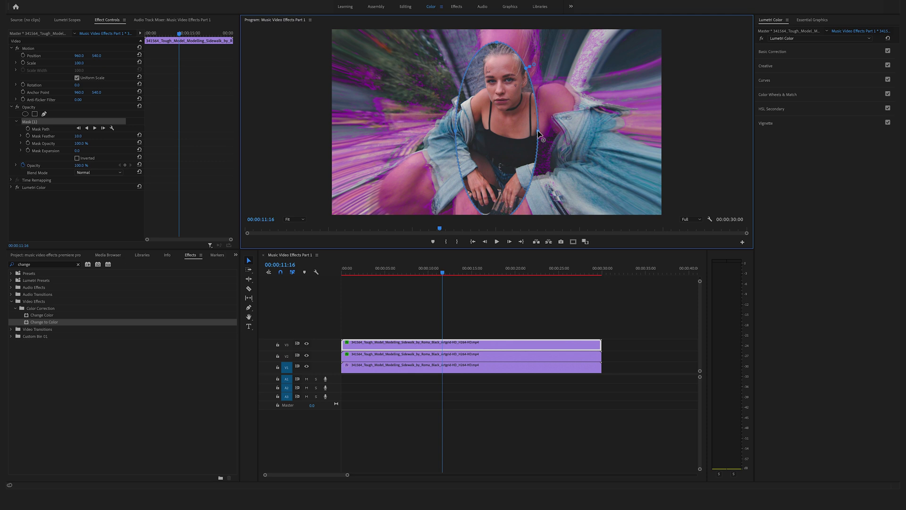
mouse_move(540, 134)
left_mouse_down()
mouse_move(561, 128)
mouse_move(554, 124)
left_mouse_up()
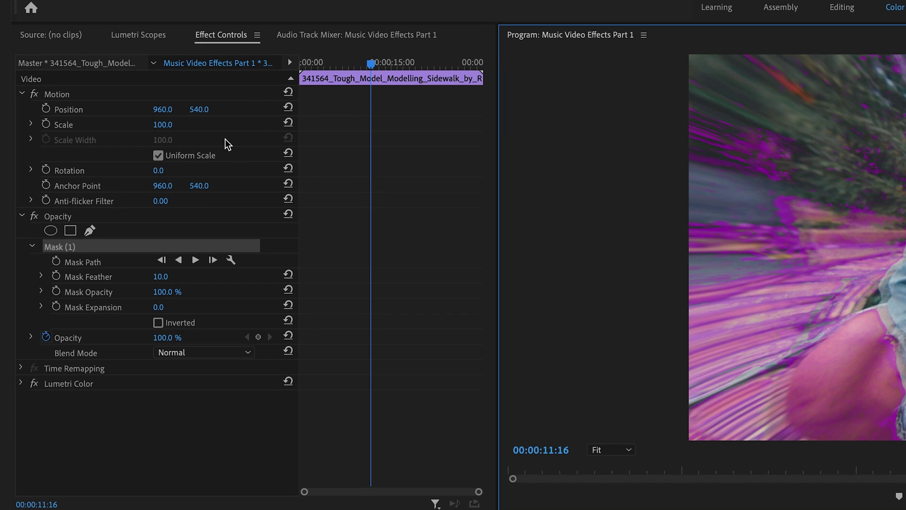
Soften the mask edge, settling on a Mask Feather of 100.
left_click(161, 277)
type("111")
key("Return")
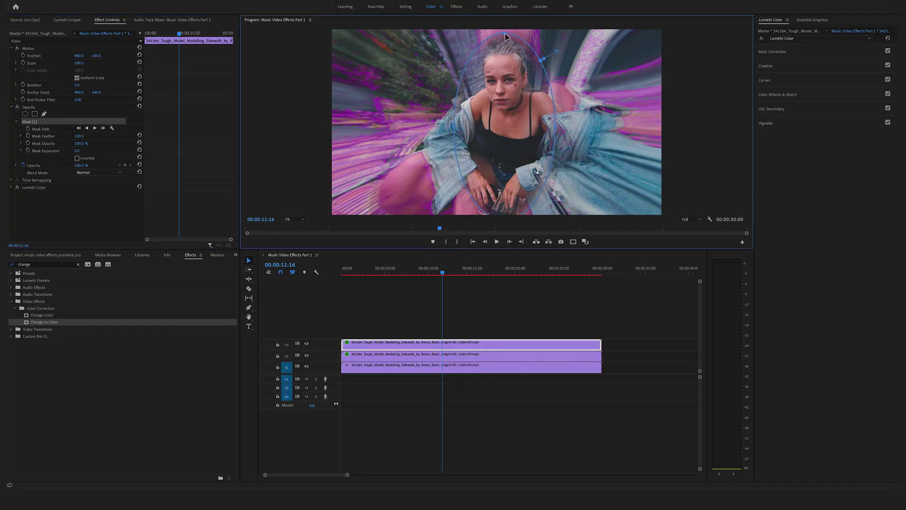
left_click_drag(557, 56, 561, 51)
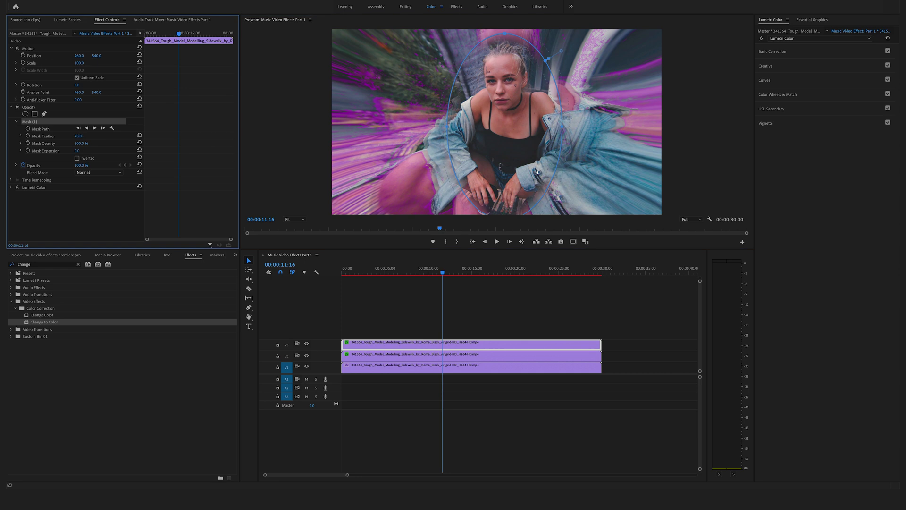
left_click(78, 136)
type("100")
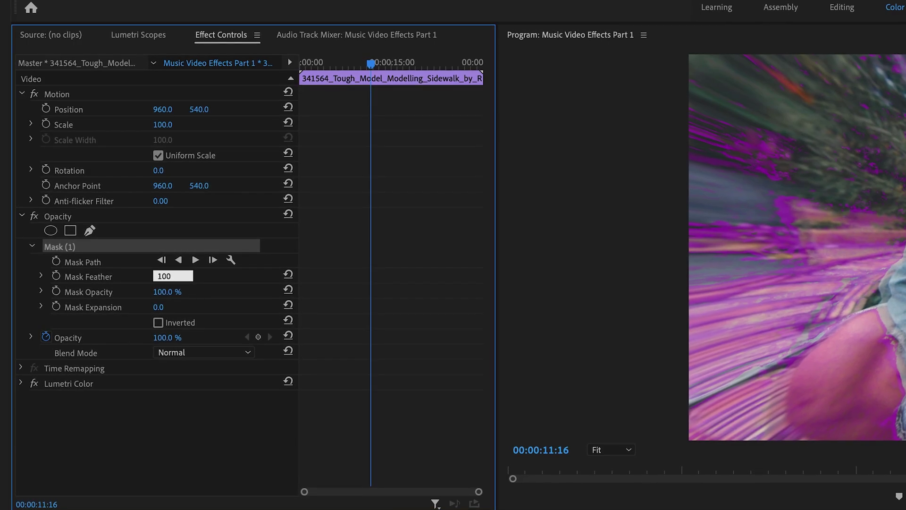
key("Return")
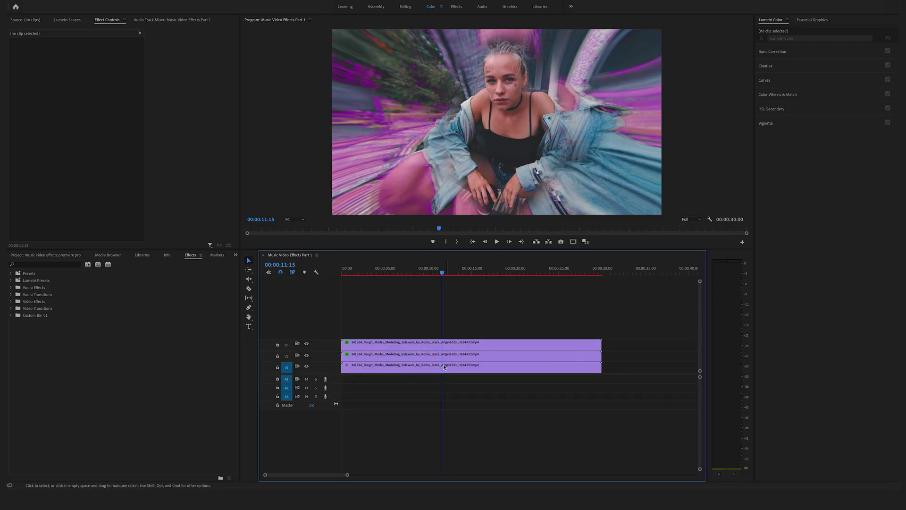
Search the effects for 'gau' and apply Gaussian Blur to the recoloured V2 clip.
left_click(442, 357)
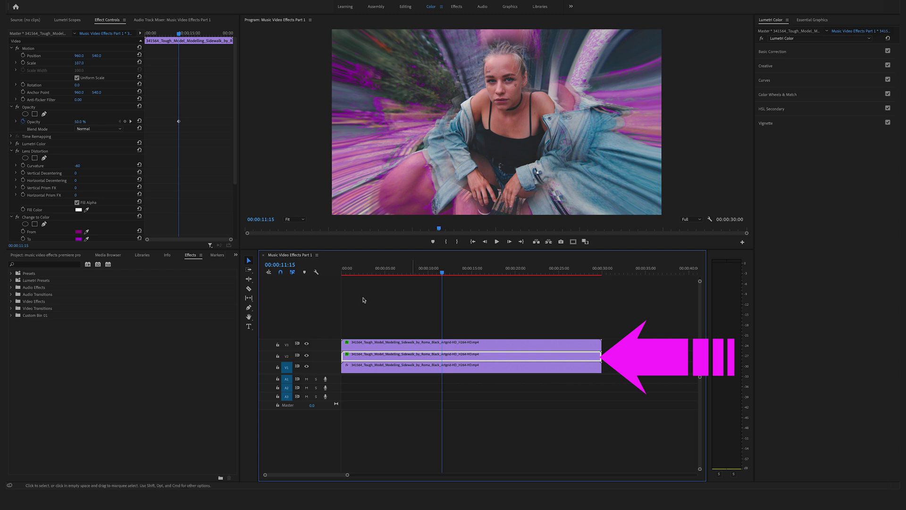
left_click(51, 266)
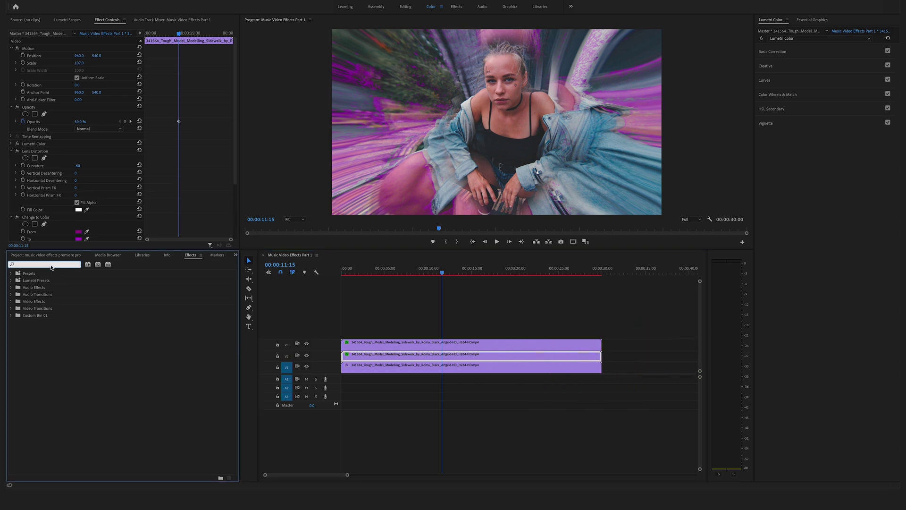
type("ga")
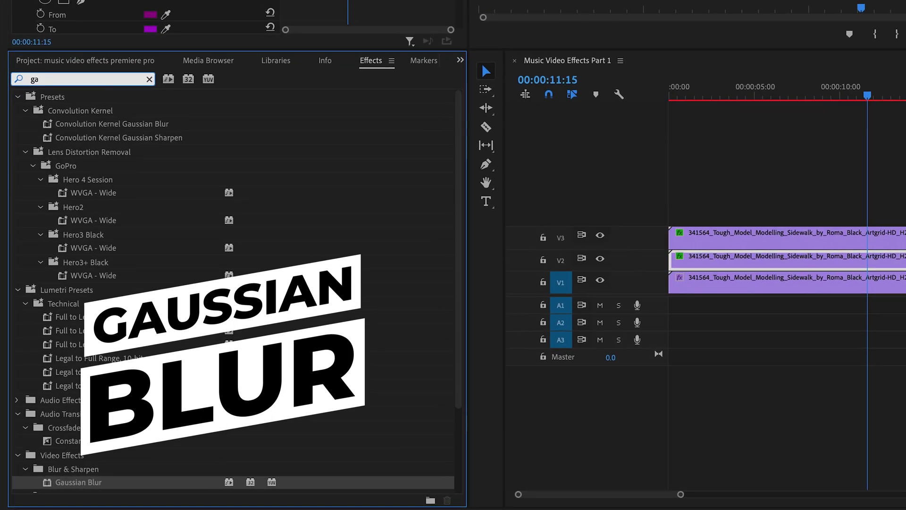
type("ussian")
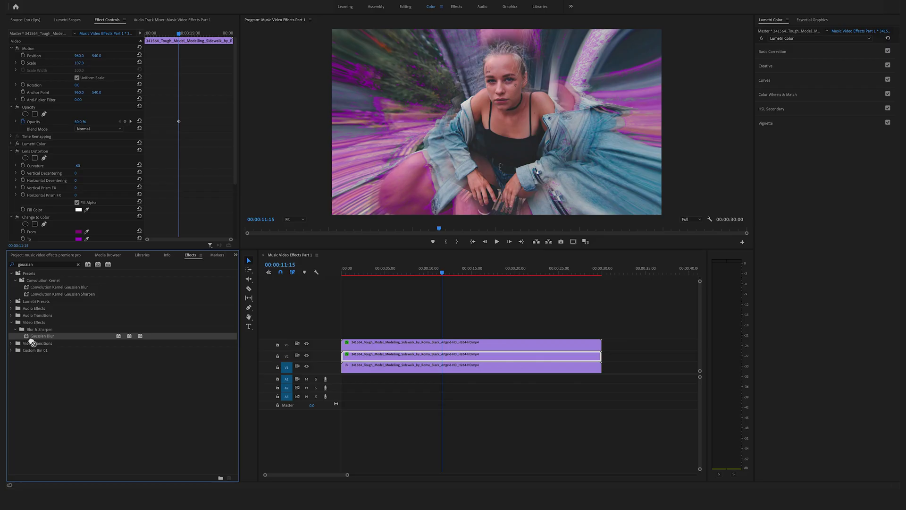
left_click_drag(32, 342, 419, 359)
Raise the Gaussian Blur Blurriness well above 0 to strongly soften the purple layer.
scroll(126, 210, "down", 5)
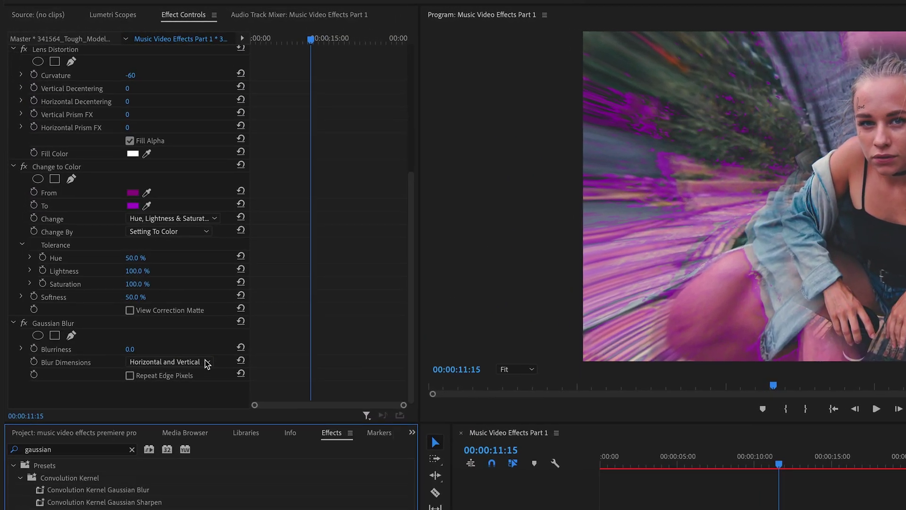
left_click_drag(131, 348, 141, 347)
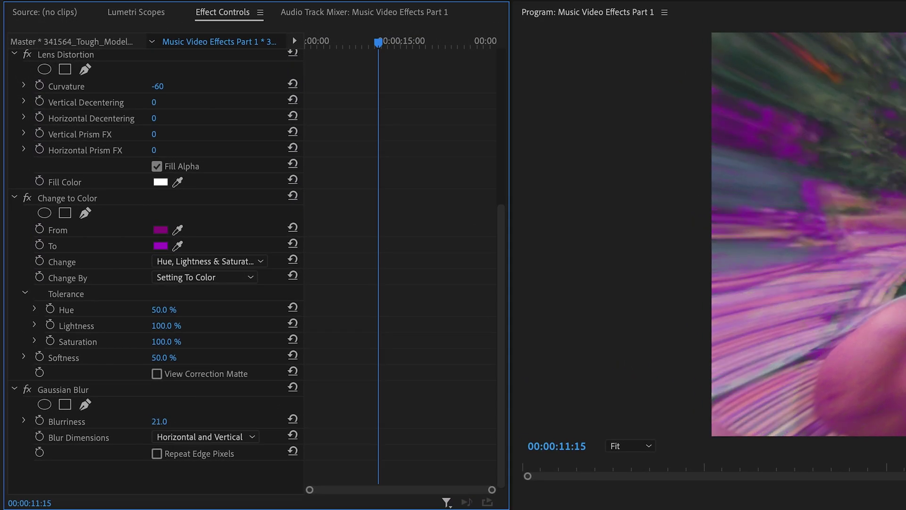
left_click_drag(159, 420, 195, 421)
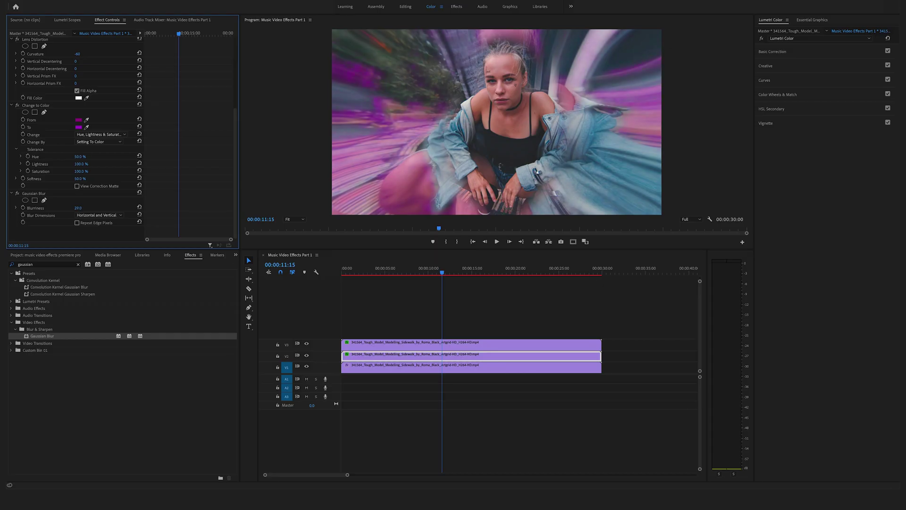
left_click_drag(78, 208, 80, 208)
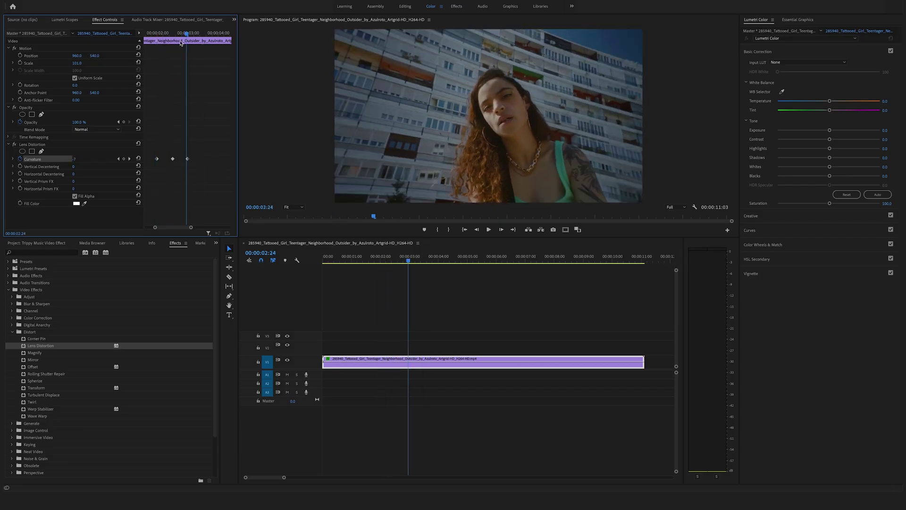
Set the selected Lens Distortion Curvature keyframes to Hold temporal interpolation.
right_click(187, 158)
left_click(229, 250)
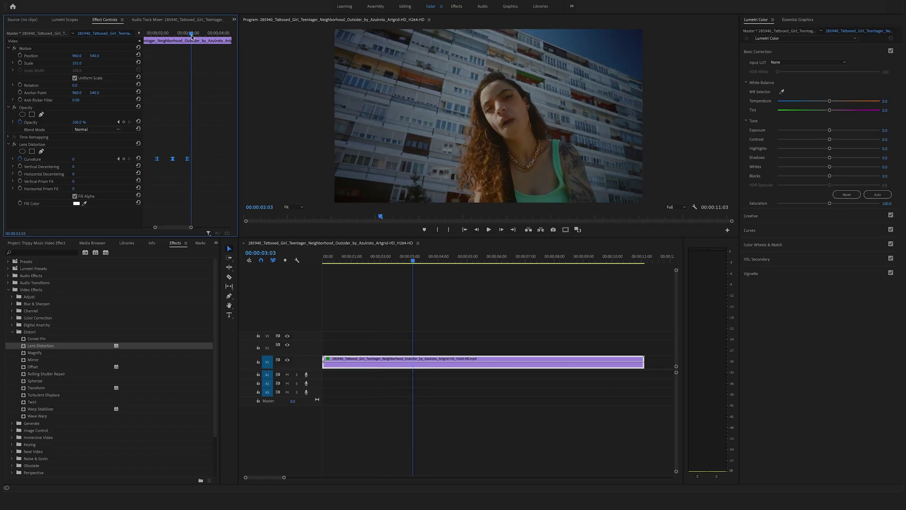